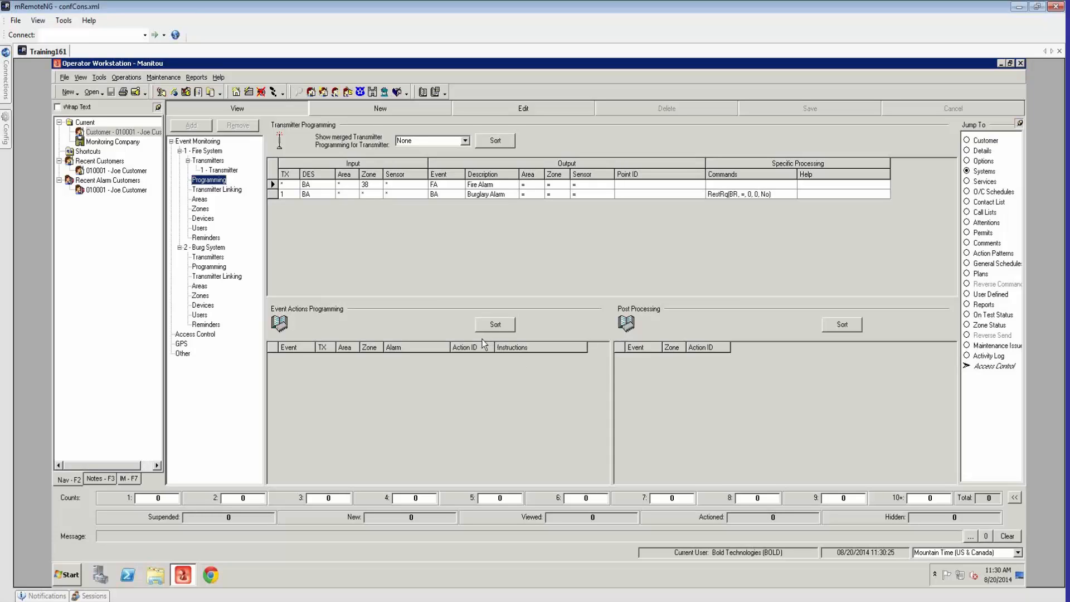
Put the customer's transmitter programming in edit mode and add a post-processing entry for event OP with action ID G1.
left_click(541, 106)
left_click(580, 433)
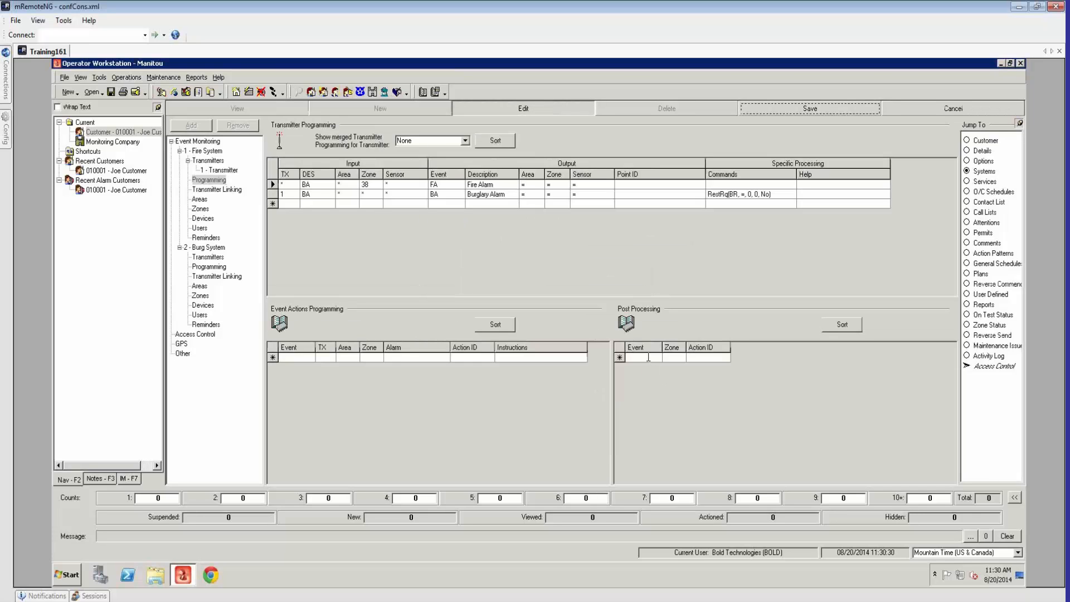
left_click(648, 358)
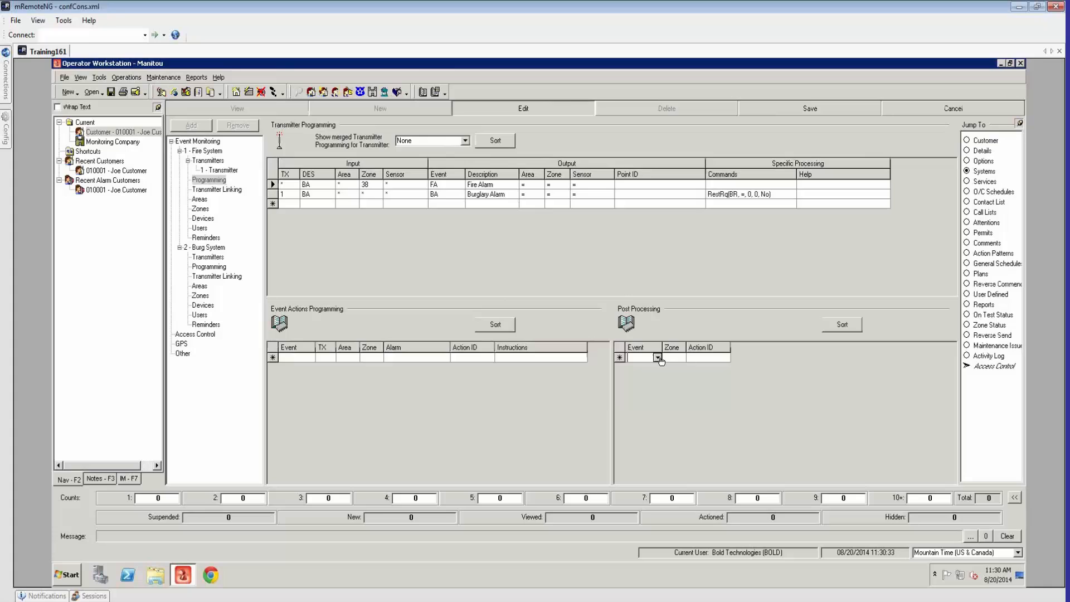
type("DP")
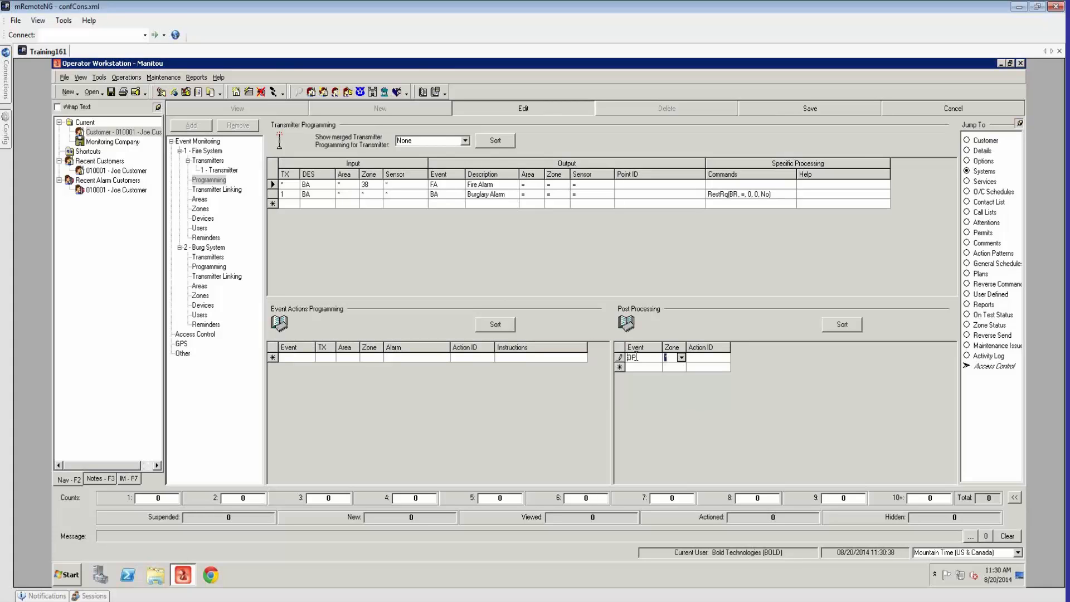
left_click(715, 357)
left_click(726, 358)
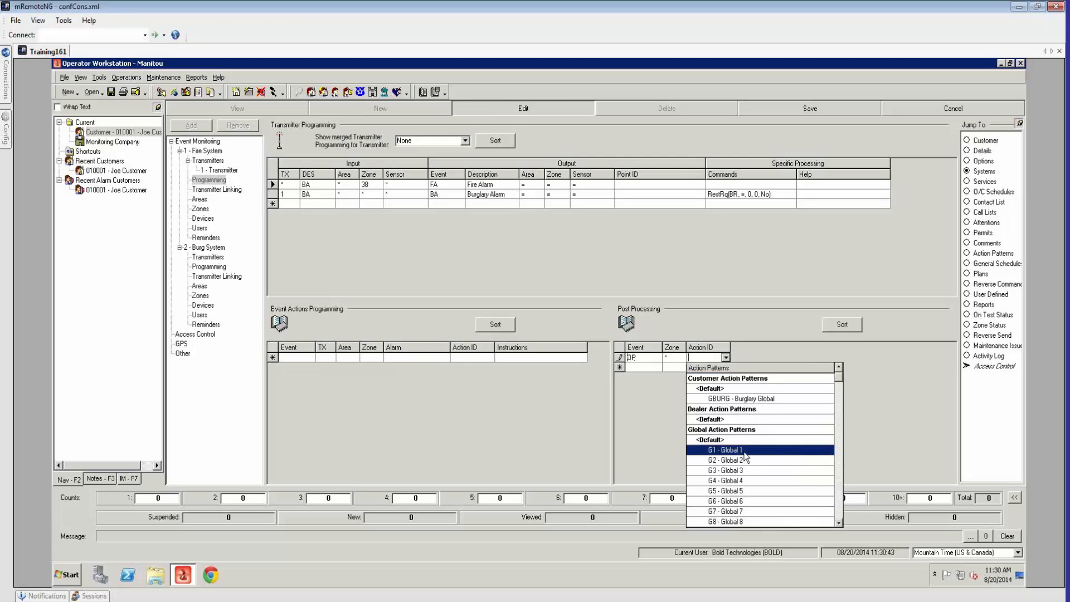
left_click(728, 450)
Add a second post-processing entry for event CL with action ID G1 (Global 1).
left_click(652, 368)
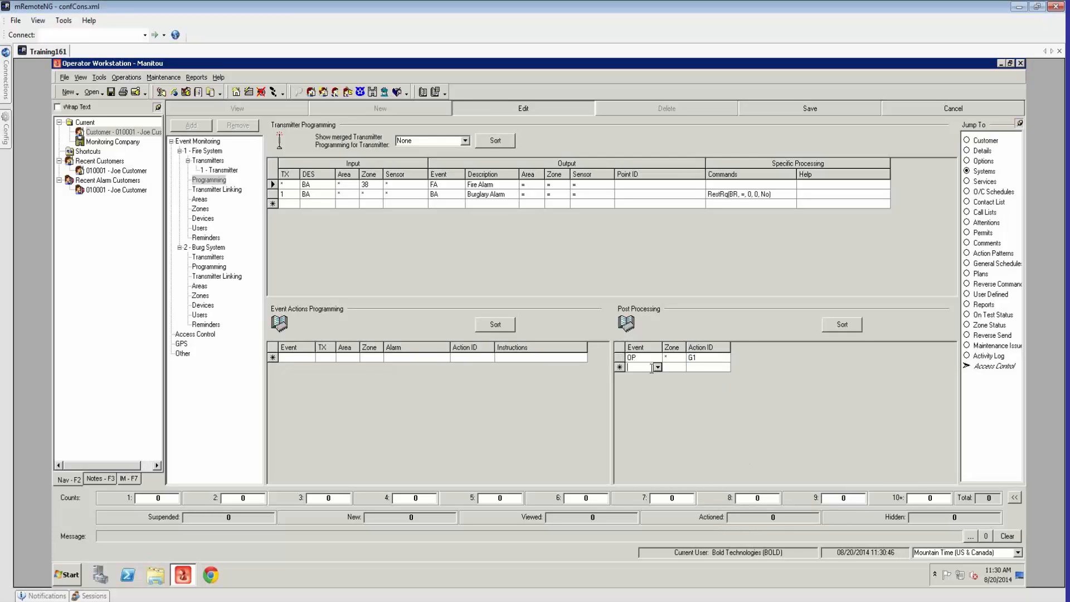
type("CL")
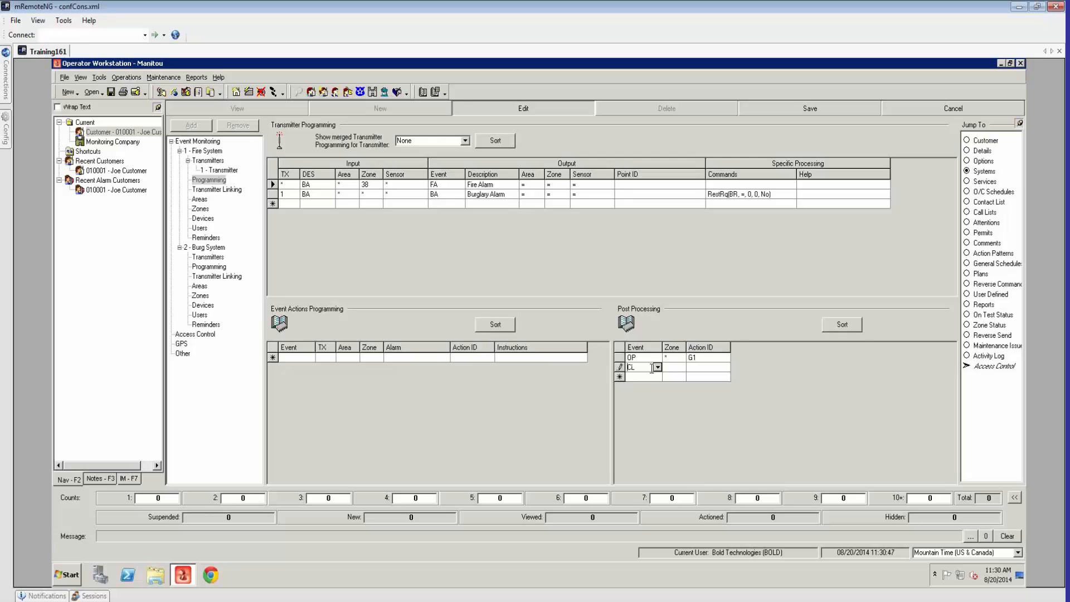
key("Tab")
key("Tab")
left_click(728, 370)
left_click(727, 376)
left_click(726, 368)
left_click(726, 368)
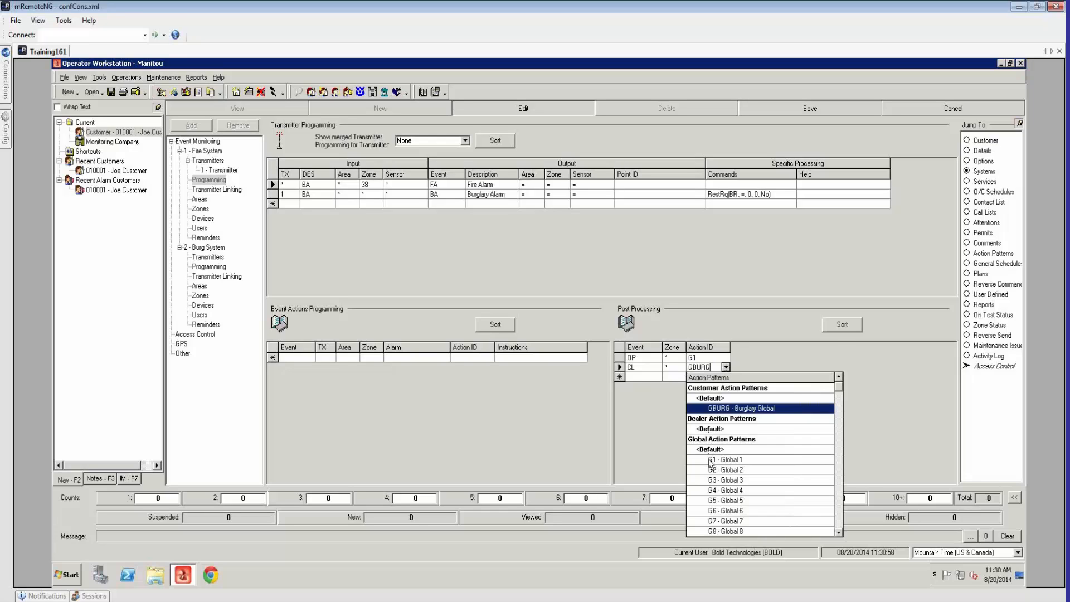
left_click(710, 459)
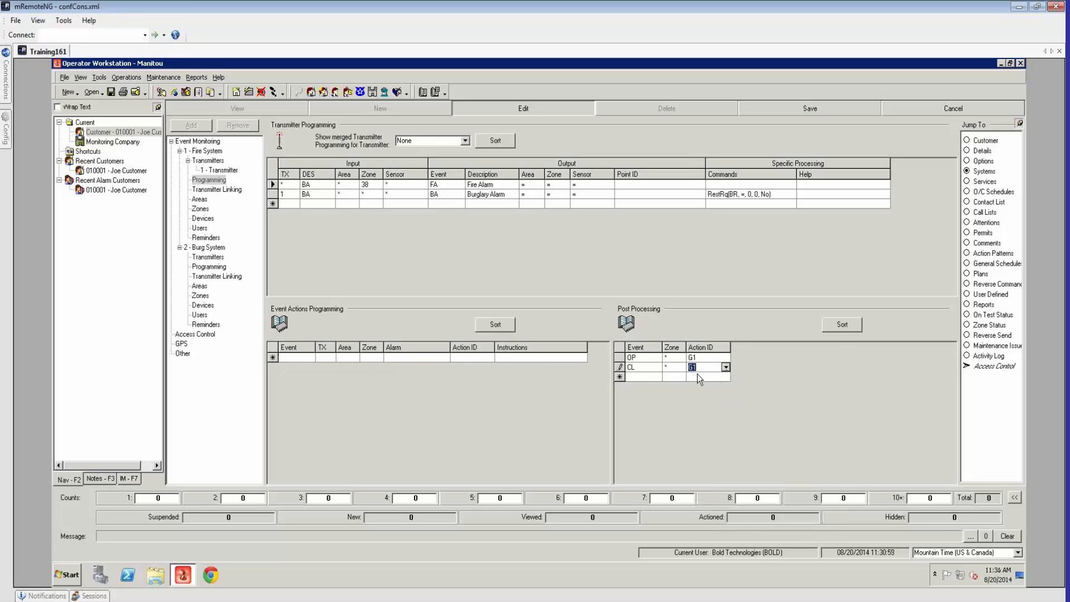
Examine the event and action ID fields of the OP and CL post-processing entries.
left_click(640, 368)
key("Up")
left_click(633, 368)
left_click(704, 358)
left_click(718, 367)
left_click(694, 357)
left_click(655, 367)
left_click(649, 358)
left_click(620, 357)
left_click(619, 367)
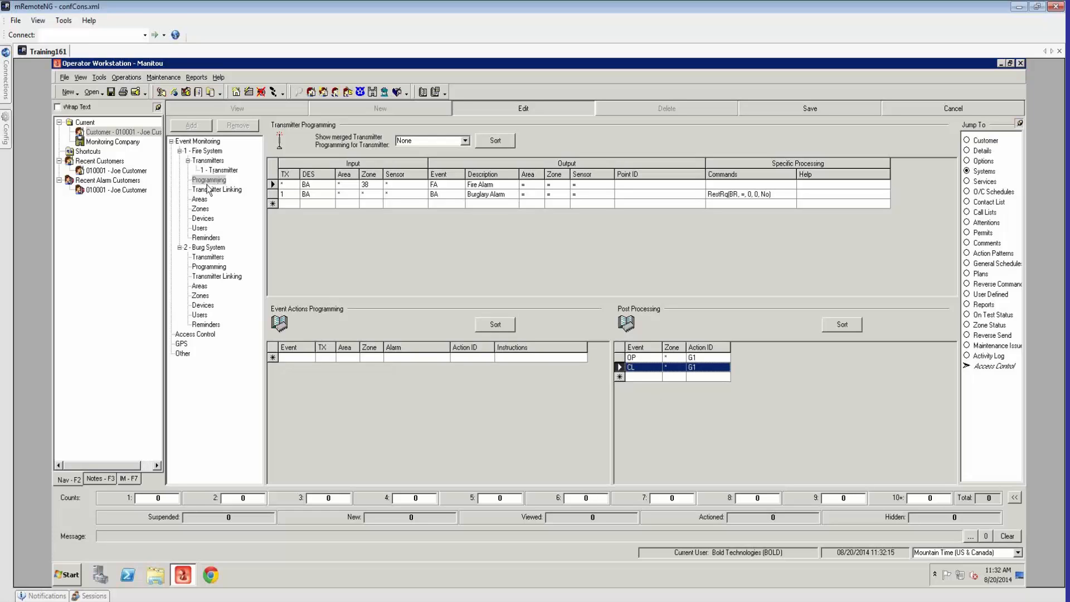
Check the commands available for the Monitoring Company's action patterns and return to the customer record.
left_click(113, 141)
left_click(415, 137)
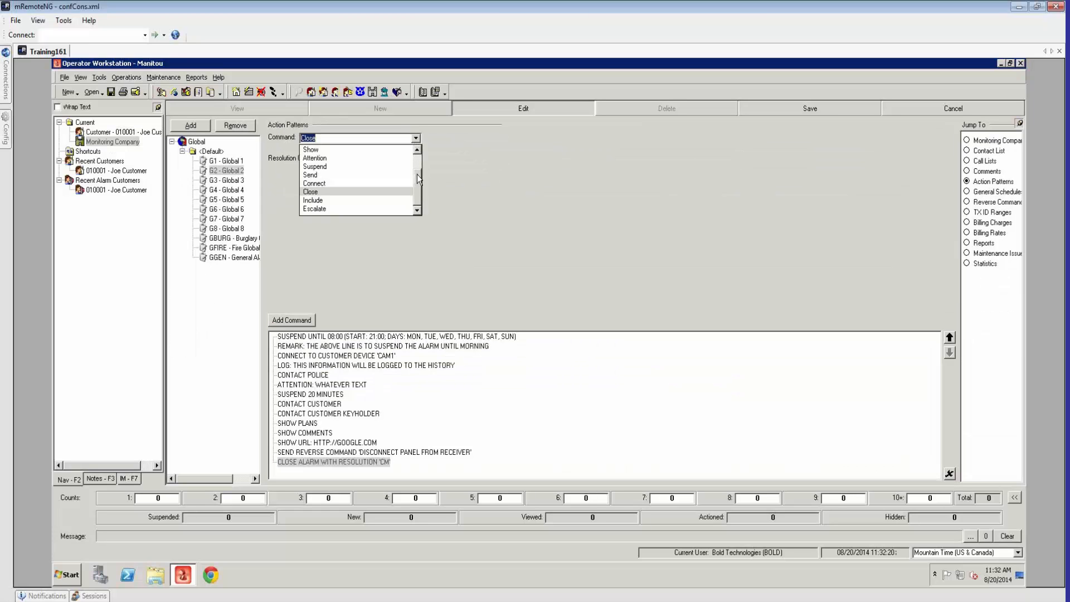
left_click(110, 144)
left_click(120, 132)
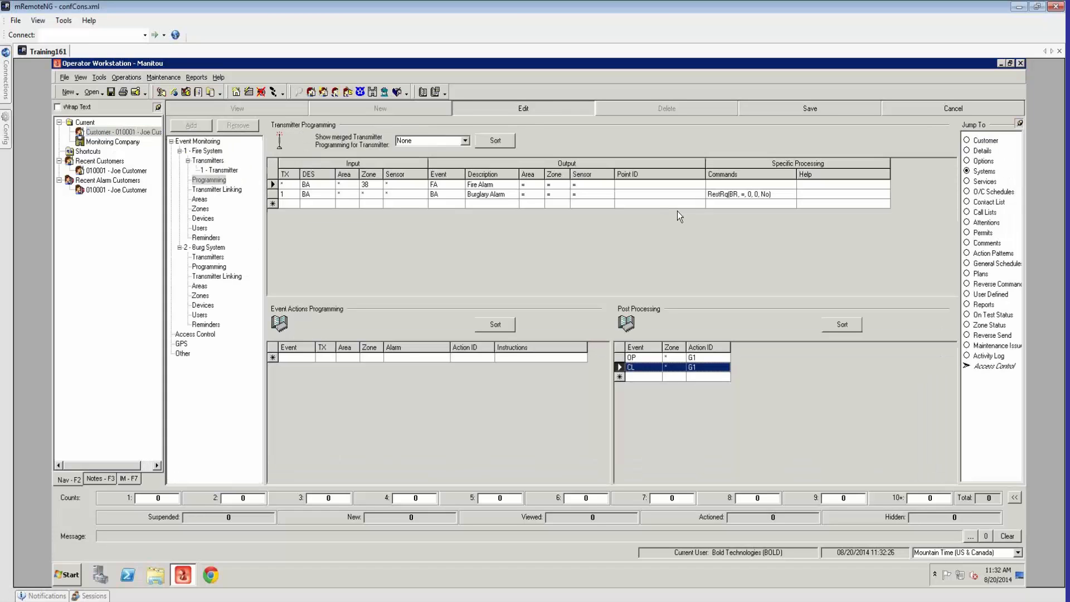
Add a customer action pattern copied from G2 (Global 2), keeping its ID, description and default category.
left_click(984, 254)
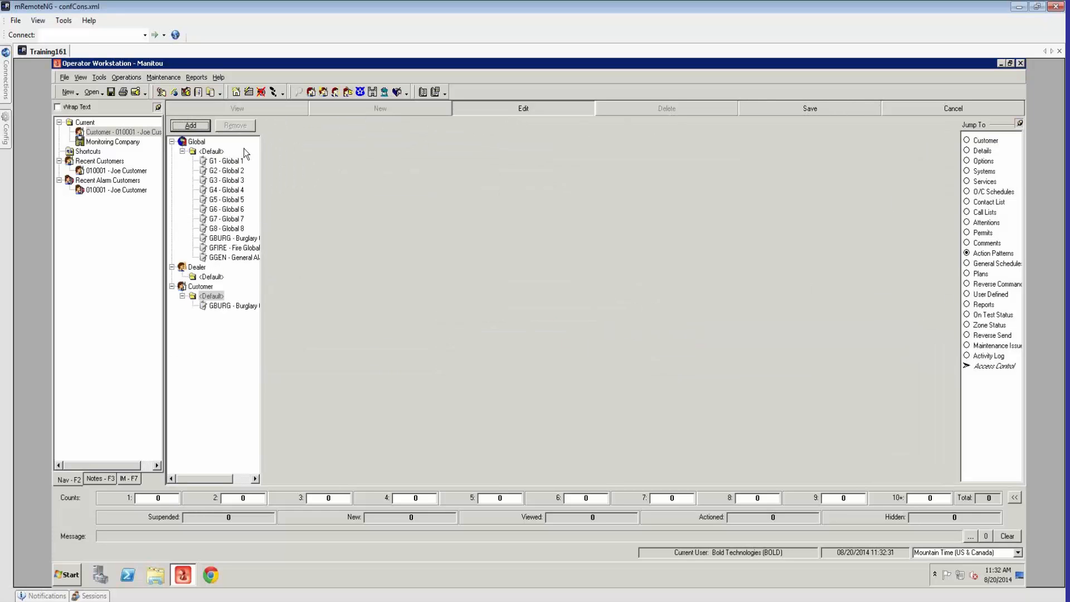
left_click(191, 127)
left_click(572, 290)
left_click(525, 401)
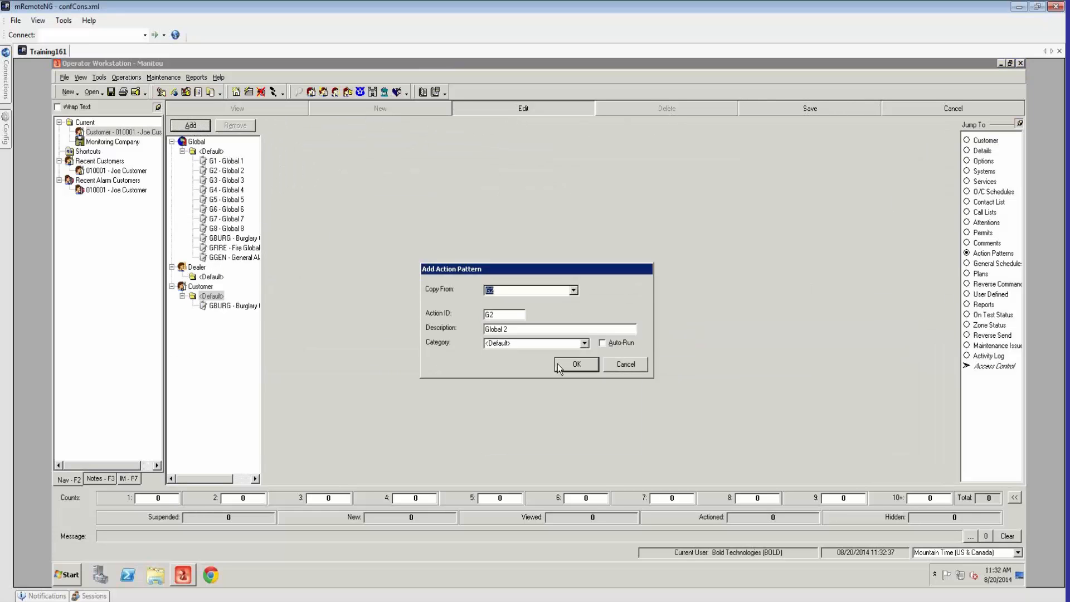
left_click(559, 364)
Add a Report command to the customer's G2 action pattern that sends the contact report to the customer's e-mail.
left_click(415, 141)
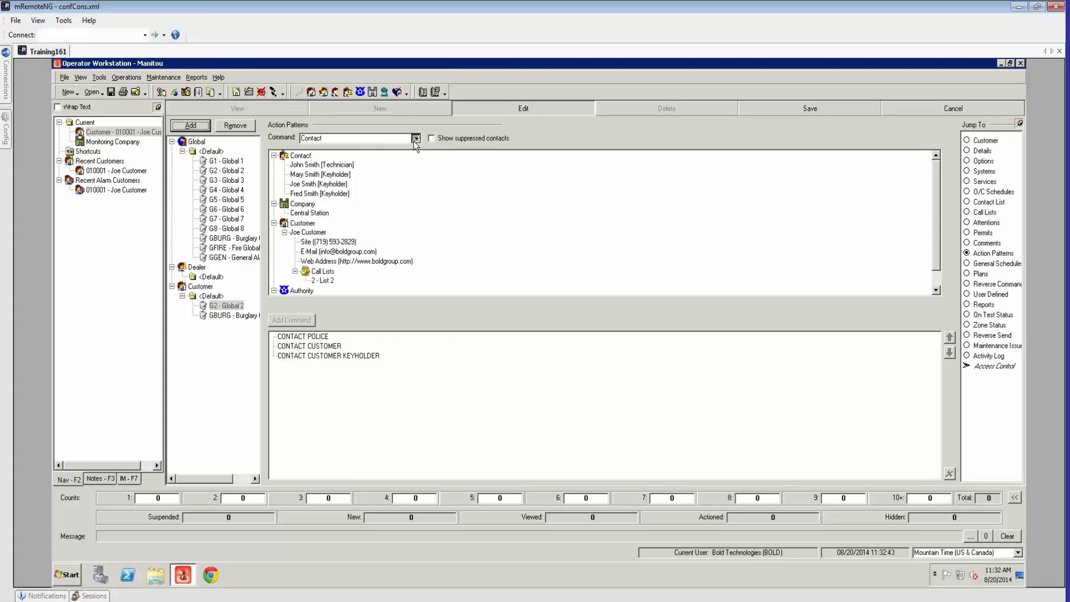
left_click(324, 201)
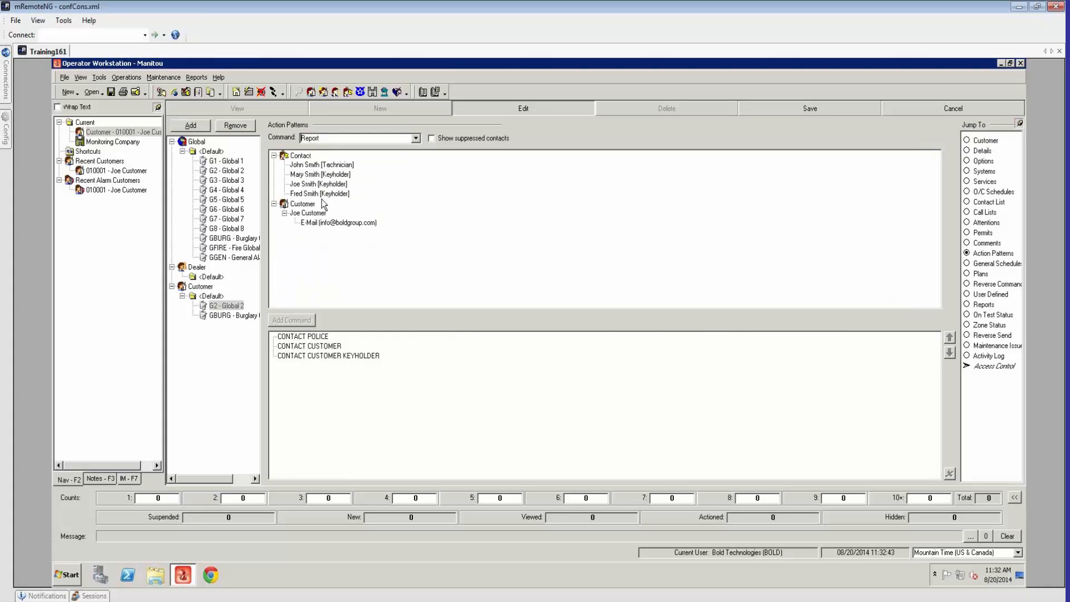
left_click(350, 224)
left_click(302, 320)
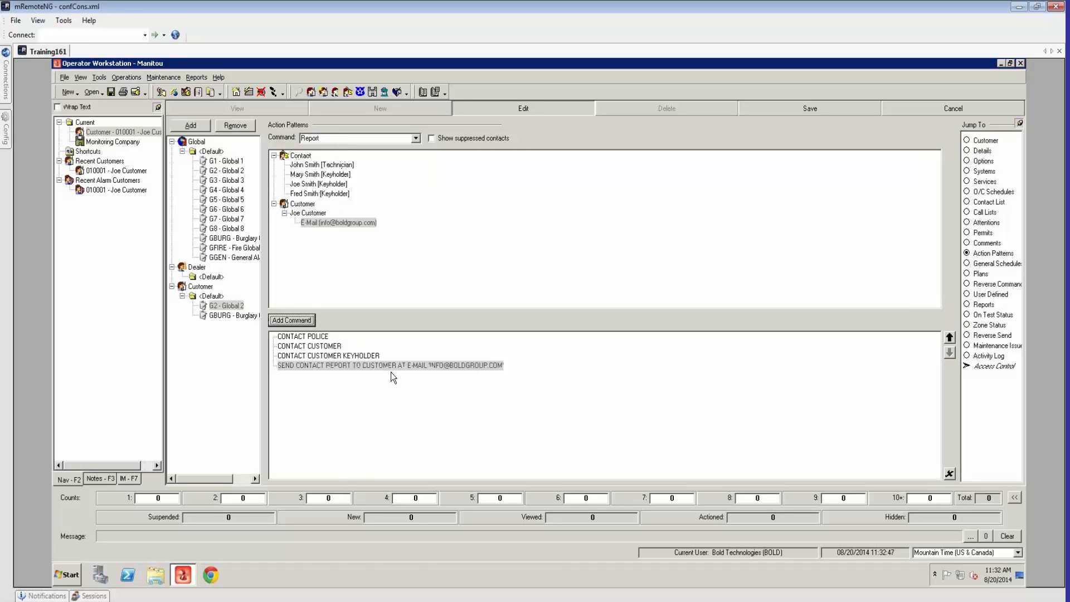
Try reordering the contact report command by moving it up the G2 command list and back down.
left_click(413, 365)
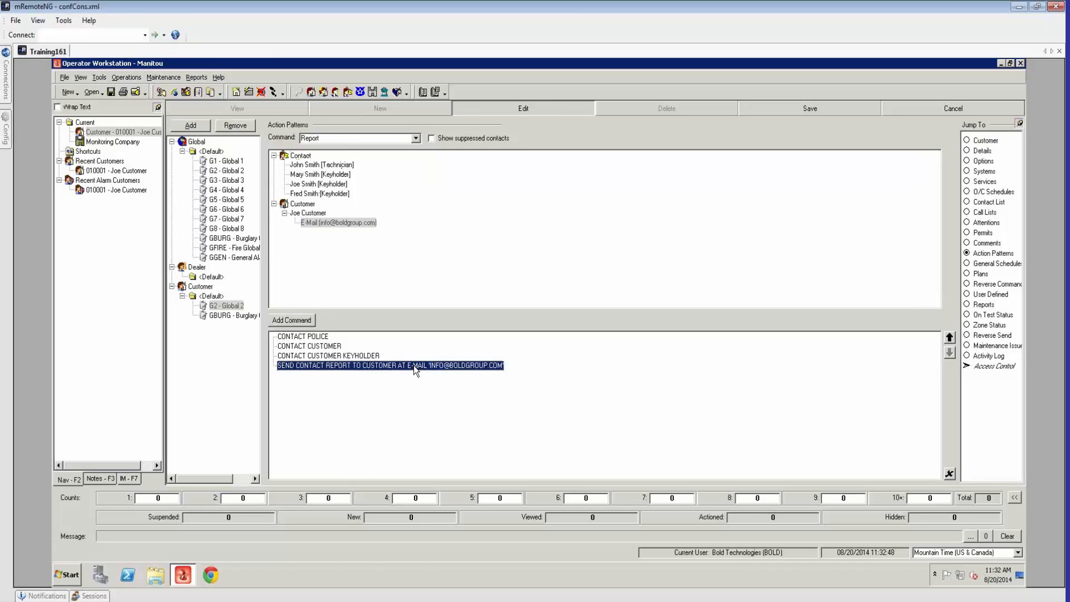
left_click(950, 337)
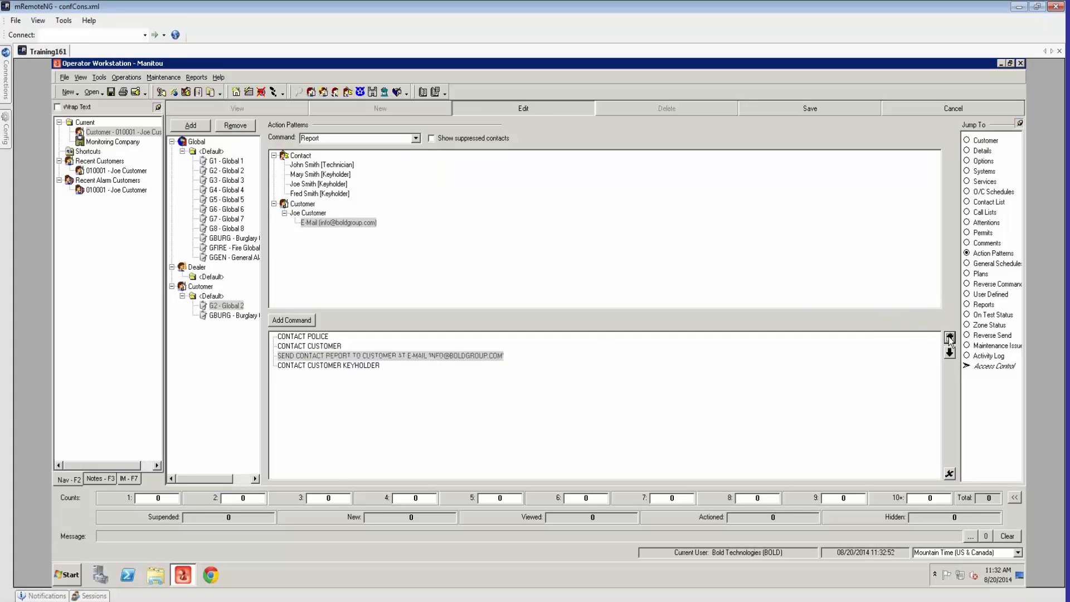
left_click(950, 337)
left_click(949, 352)
left_click(950, 352)
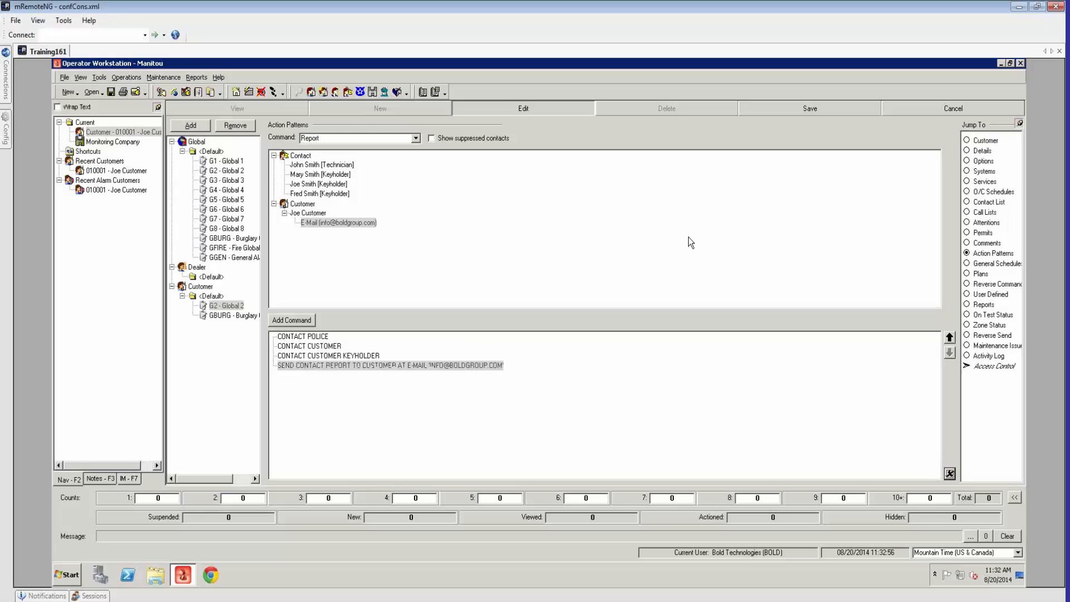
Return to the customer's system programming and add a post-processing entry for event BA with action ID G2.
left_click(978, 171)
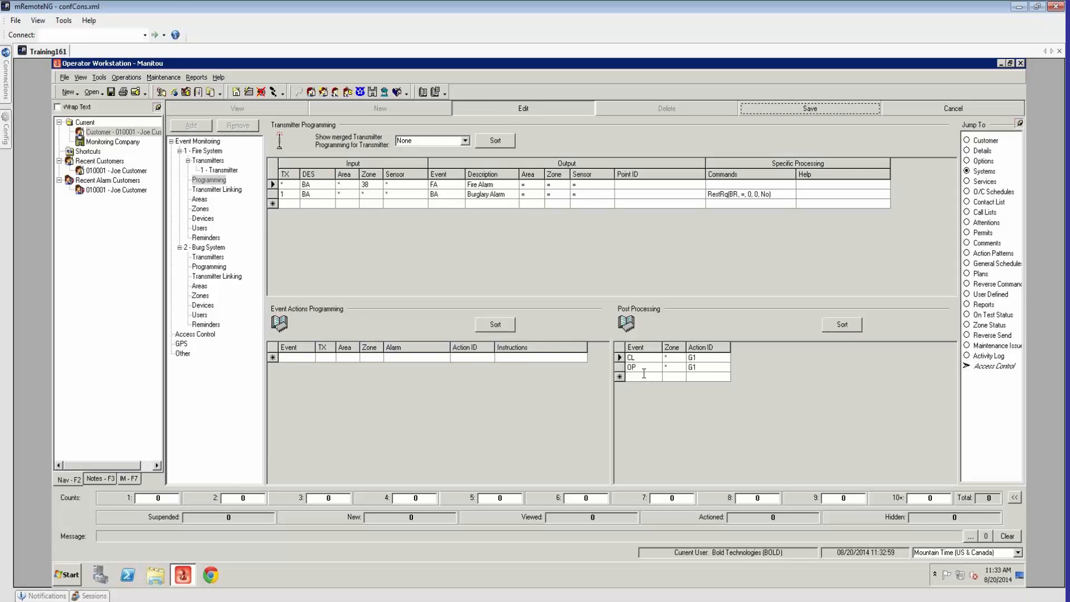
left_click(641, 376)
type("BA")
key("Tab")
key("Tab")
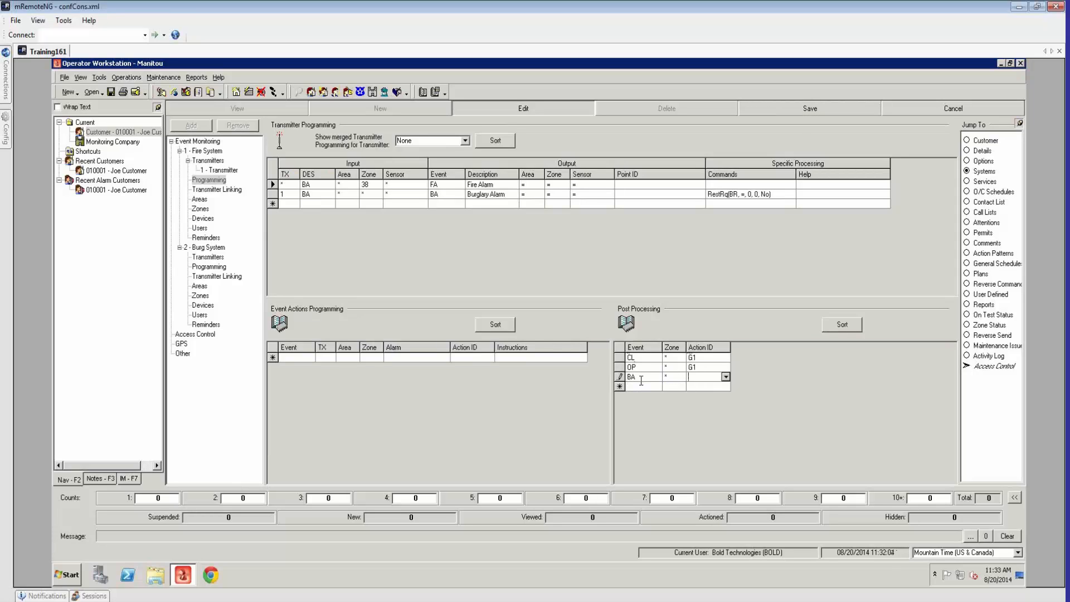
type("G2")
key("Down")
left_click(723, 375)
Compare the BA and OP post-processing entries with the fields available in event actions programming.
left_click(639, 376)
double_click(642, 375)
key("Tab")
left_click(716, 378)
left_click(297, 357)
left_click(421, 358)
left_click(474, 357)
left_click(301, 357)
left_click(622, 366)
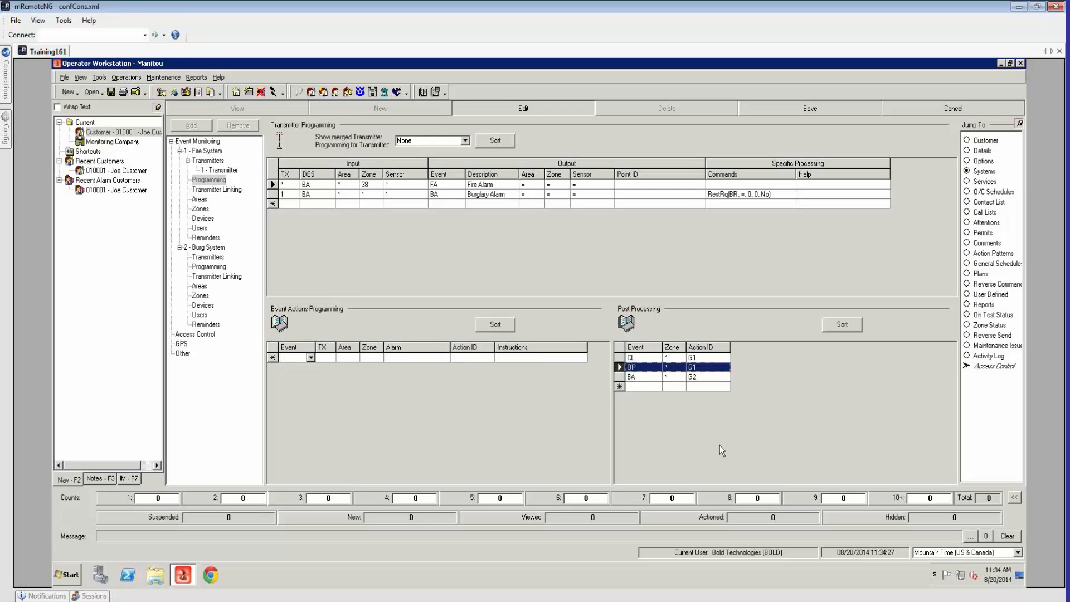